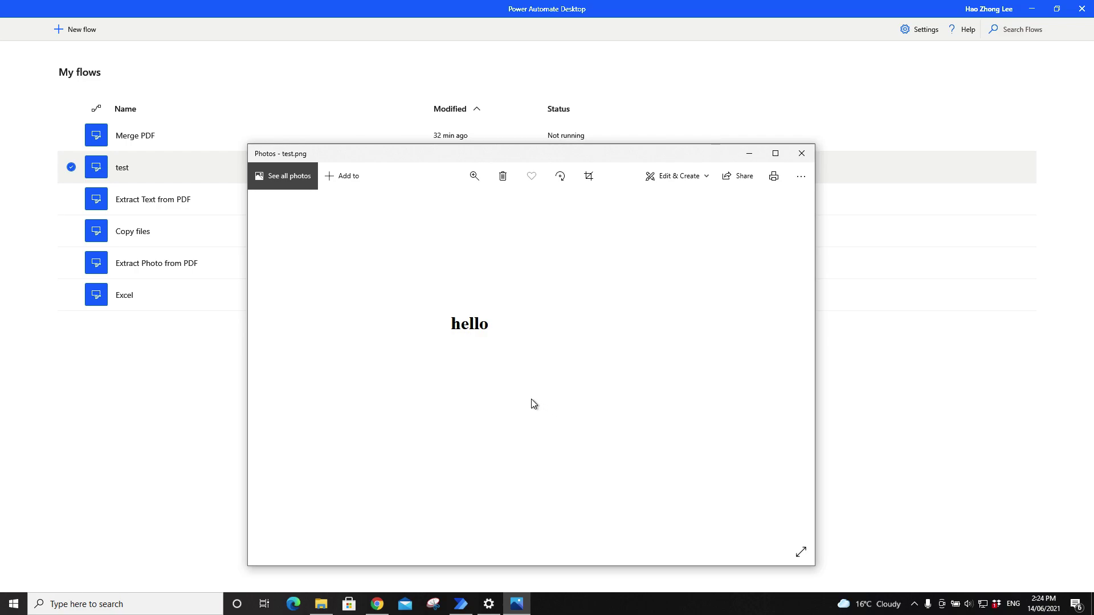
- Nudge the Photos window showing test.png with the word 'hello' slightly up and right
{"action": "left_click_drag", "start_coordinate": [552, 157], "coordinate": [561, 120]}
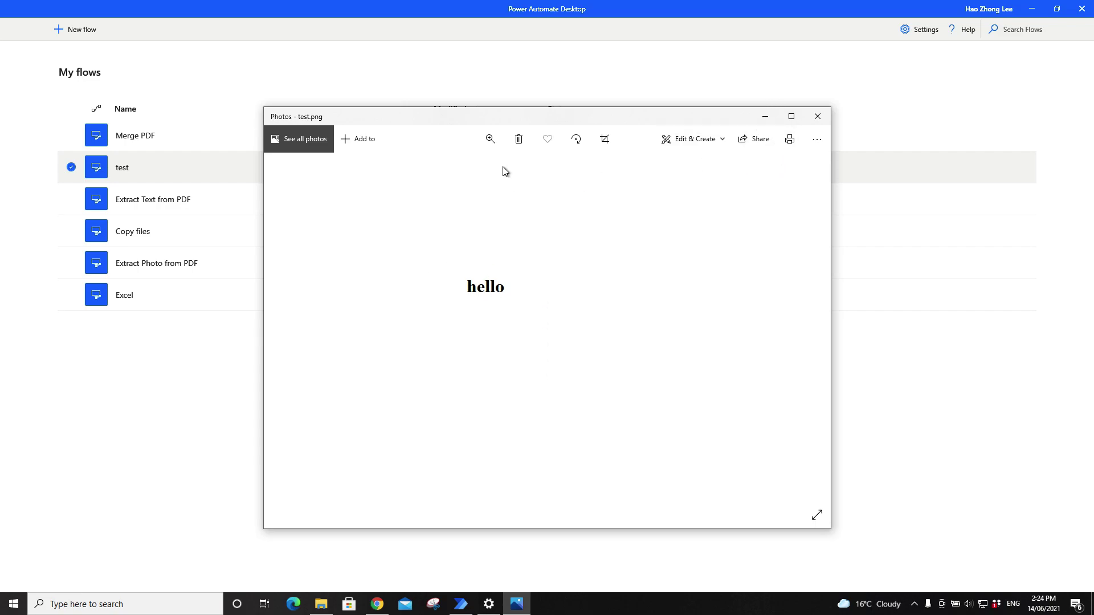
- Minimize Photos and create a new desktop flow named 'Extract text from photo'
{"action": "left_click", "coordinate": [767, 123]}
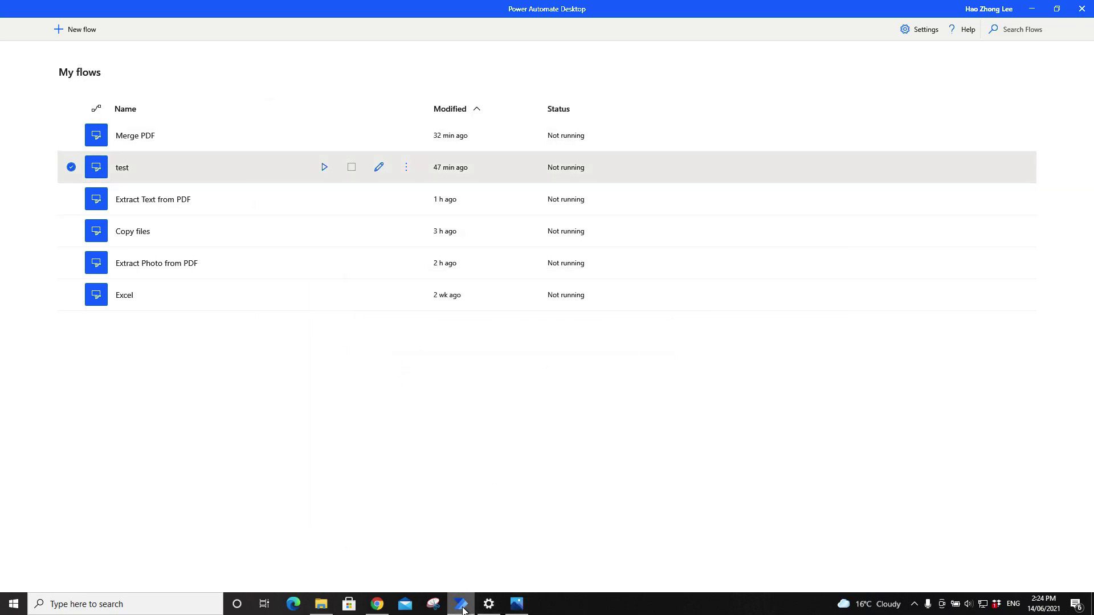
{"action": "mouse_move", "coordinate": [462, 609]}
{"action": "left_click", "coordinate": [73, 32]}
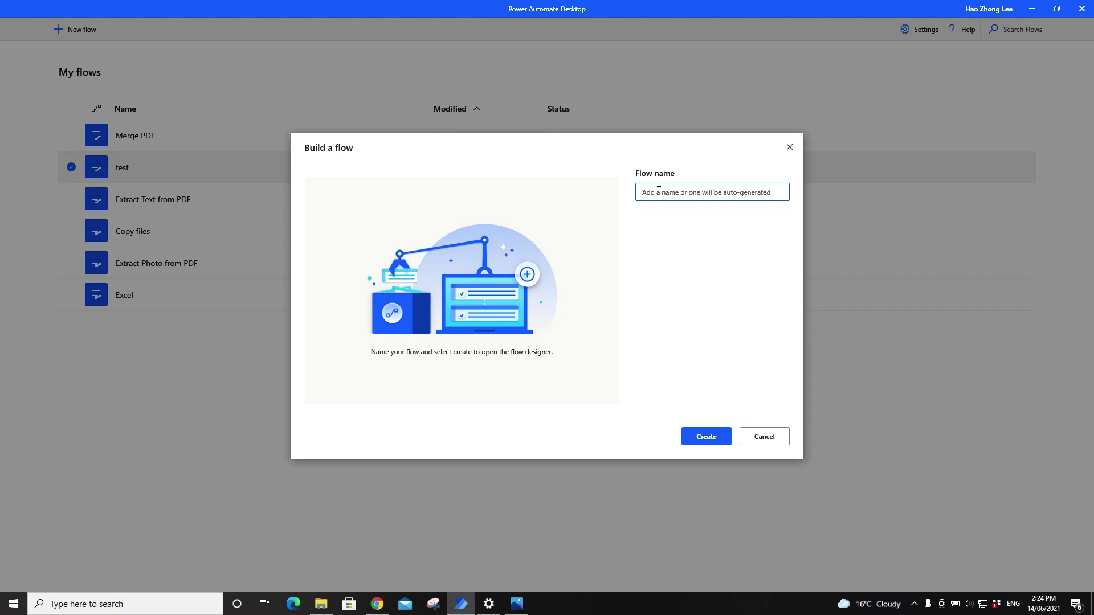
{"action": "type", "text": "Extract text from photo"}
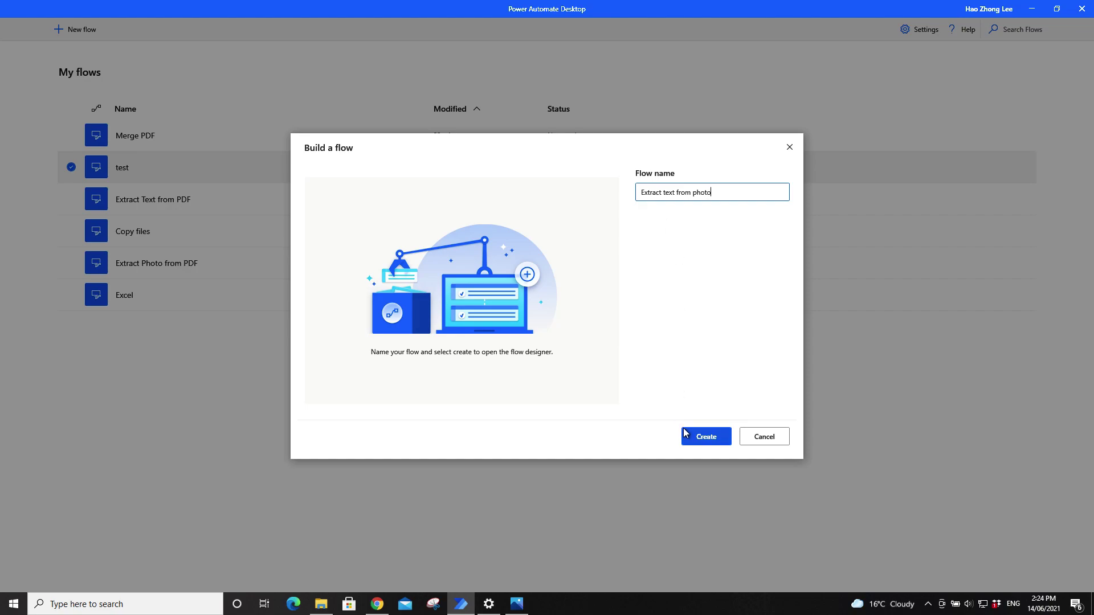
{"action": "left_click", "coordinate": [688, 437]}
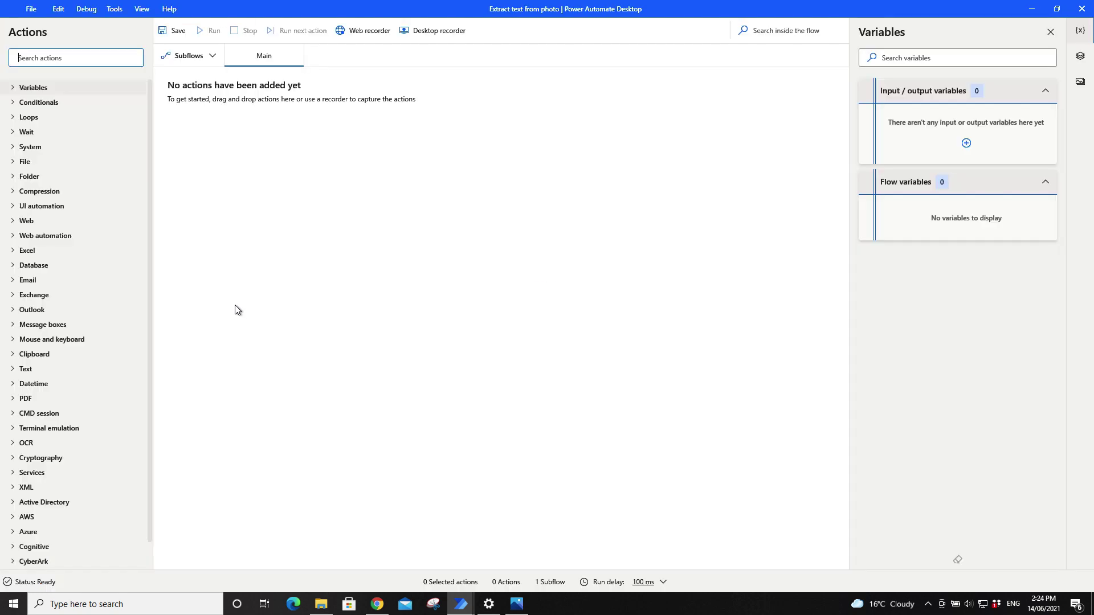
- Drag 'Extract text with OCR' from the OCR action group into the Main flow as step 1
{"action": "left_click", "coordinate": [23, 447]}
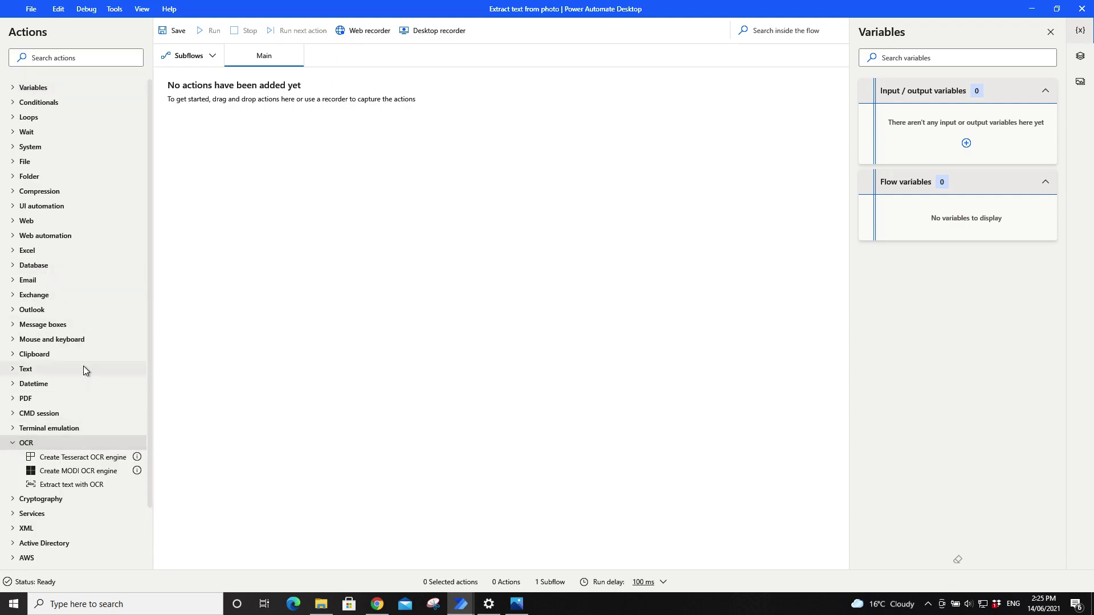
{"action": "scroll", "coordinate": [84, 366], "scroll_direction": "down", "scroll_amount": 1}
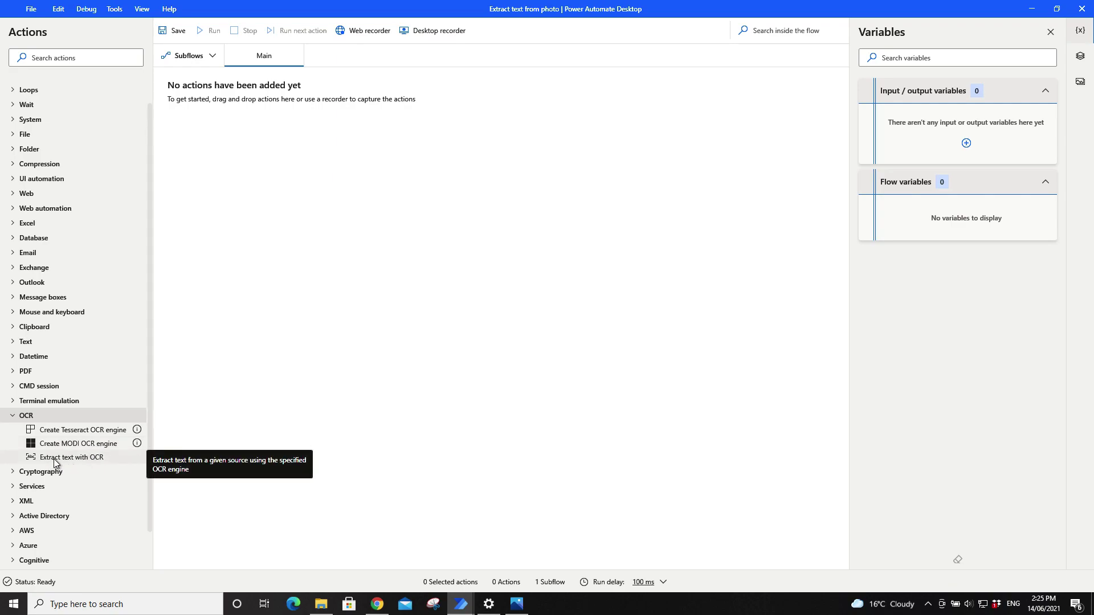
{"action": "left_click_drag", "start_coordinate": [55, 462], "coordinate": [354, 178]}
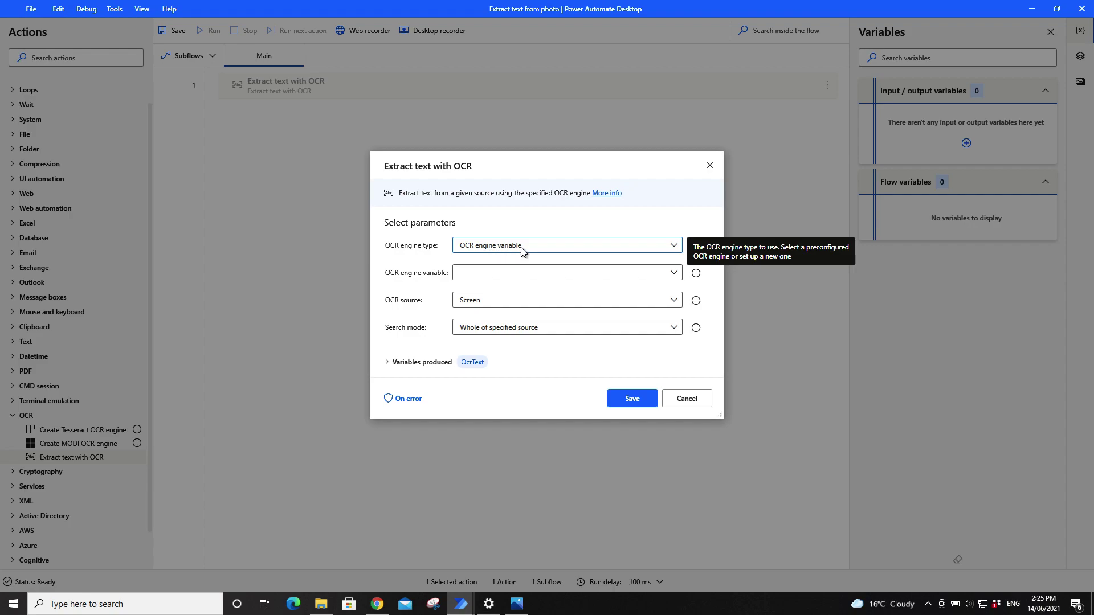
- Set the OCR engine to Tesseract and the OCR source to Image on disk, then bring up the 05 OCR folder
{"action": "left_click", "coordinate": [498, 251]}
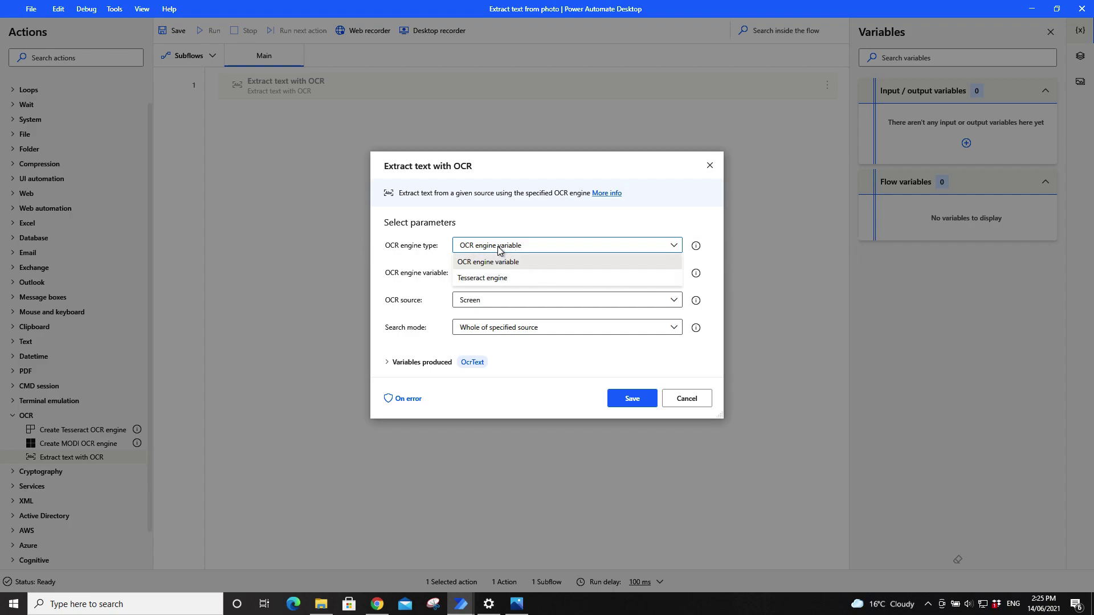
{"action": "left_click", "coordinate": [480, 281]}
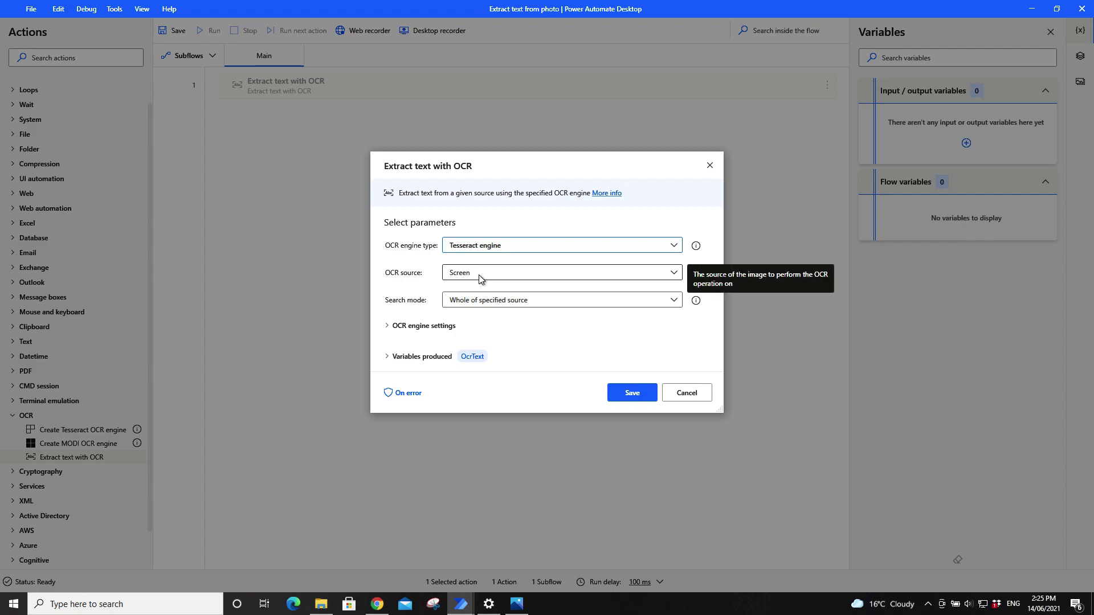
{"action": "left_click", "coordinate": [477, 276]}
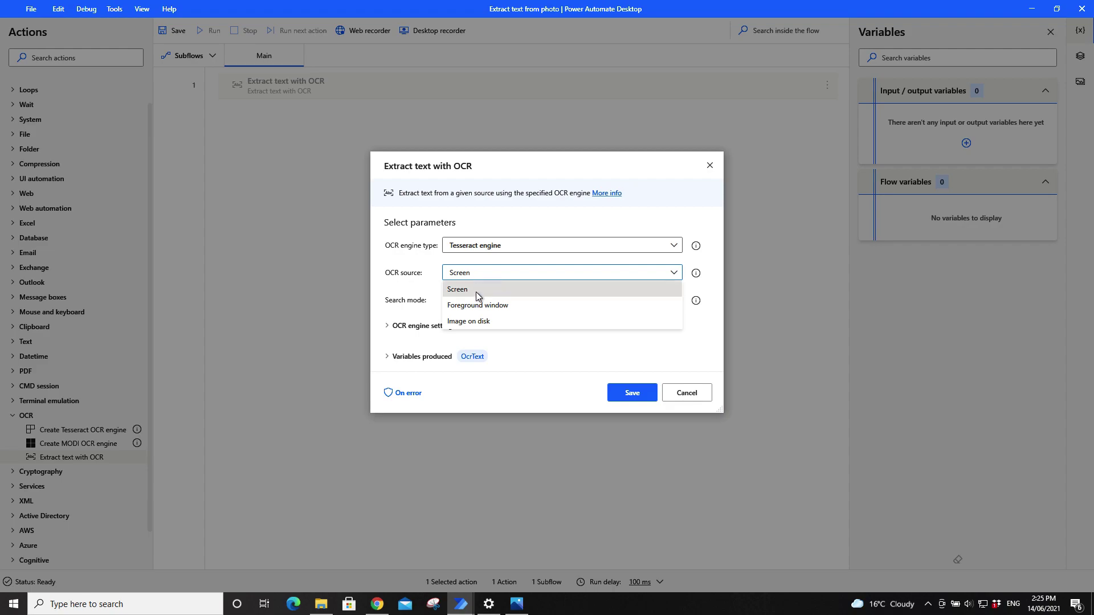
{"action": "left_click", "coordinate": [468, 322]}
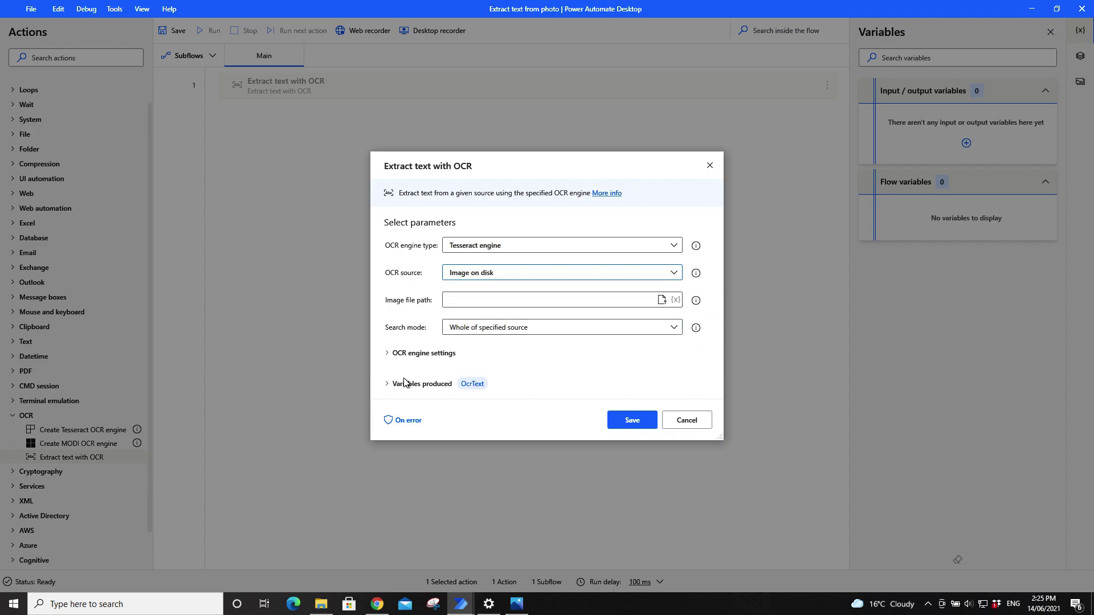
{"action": "left_click", "coordinate": [322, 605]}
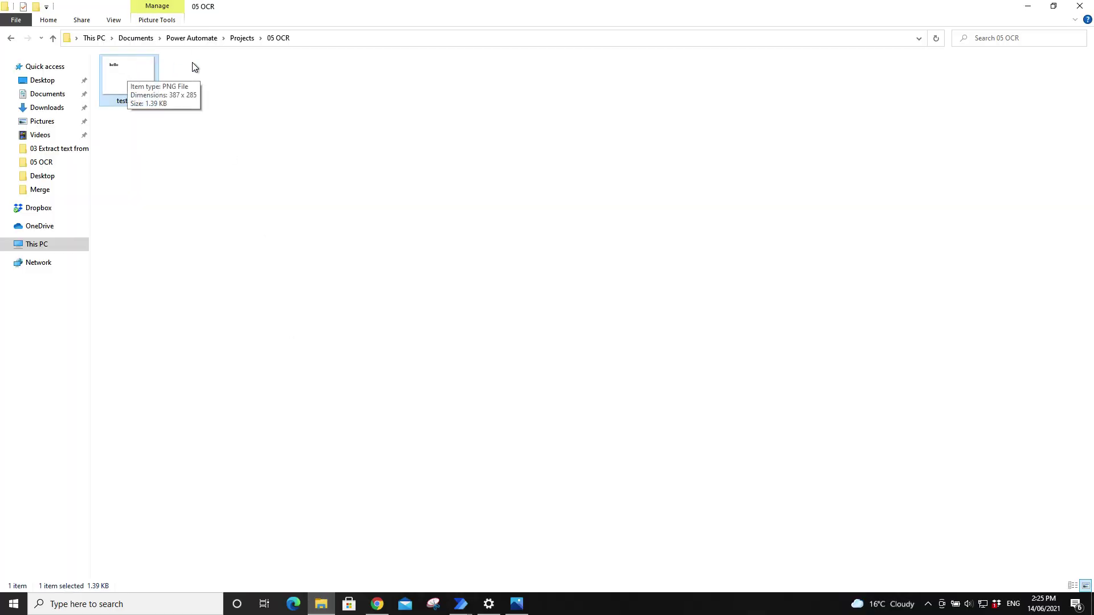
- Build the full path to test.png in the Explorer address bar, copy it, and return to the OCR settings
{"action": "left_click", "coordinate": [306, 37]}
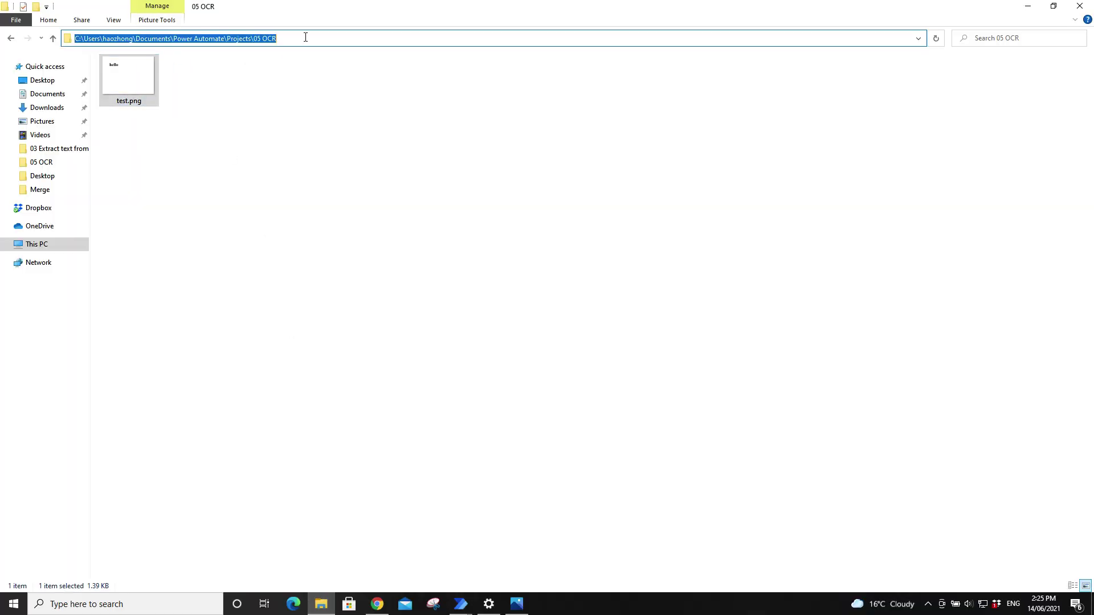
{"action": "left_click", "coordinate": [147, 102]}
{"action": "left_click", "coordinate": [150, 101]}
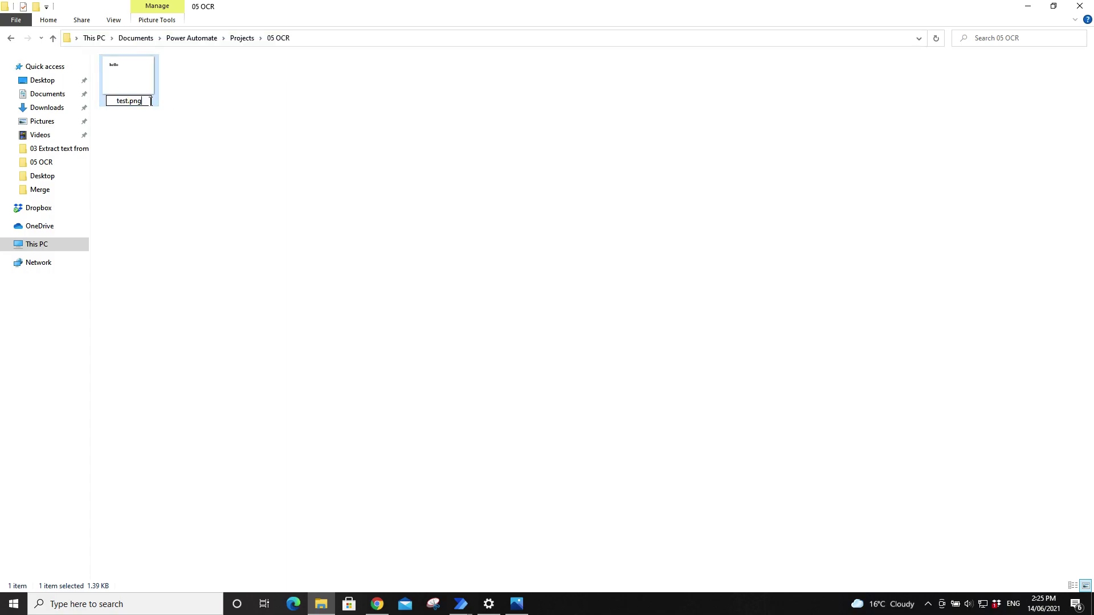
{"action": "left_click", "coordinate": [313, 38]}
{"action": "left_click", "coordinate": [312, 38]}
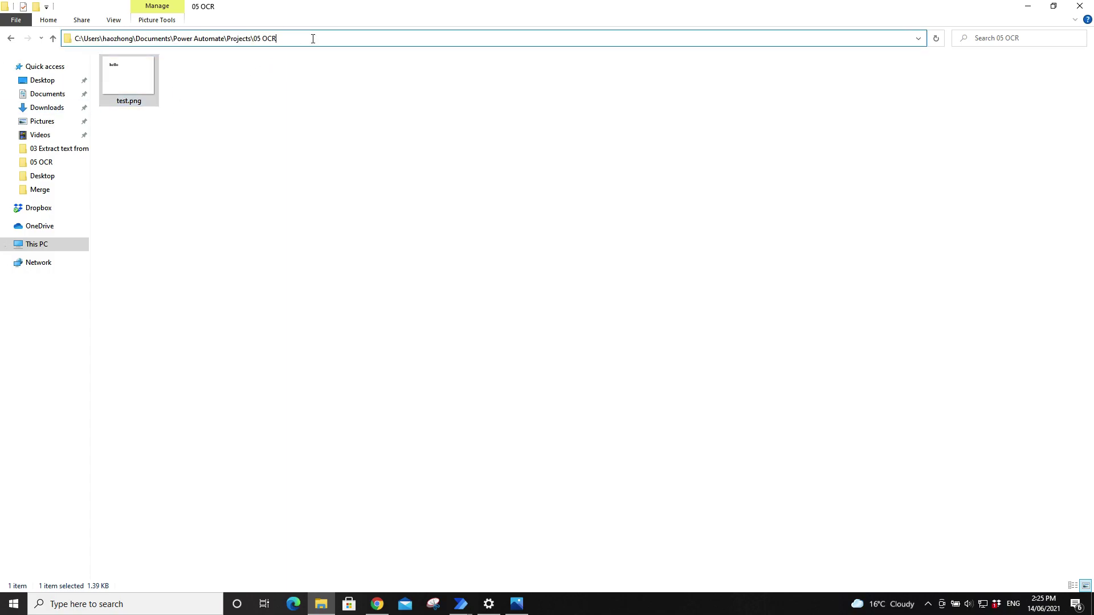
{"action": "type", "text": "\\test.png"}
{"action": "key", "text": "ctrl+a"}
{"action": "key", "text": "ctrl+c"}
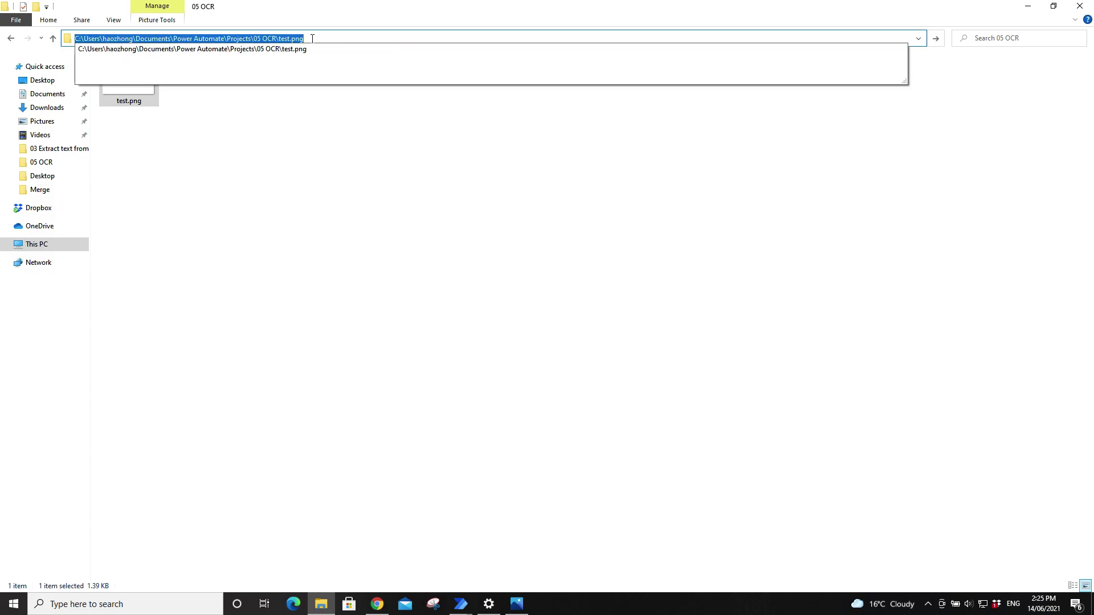
{"action": "key", "text": "Escape"}
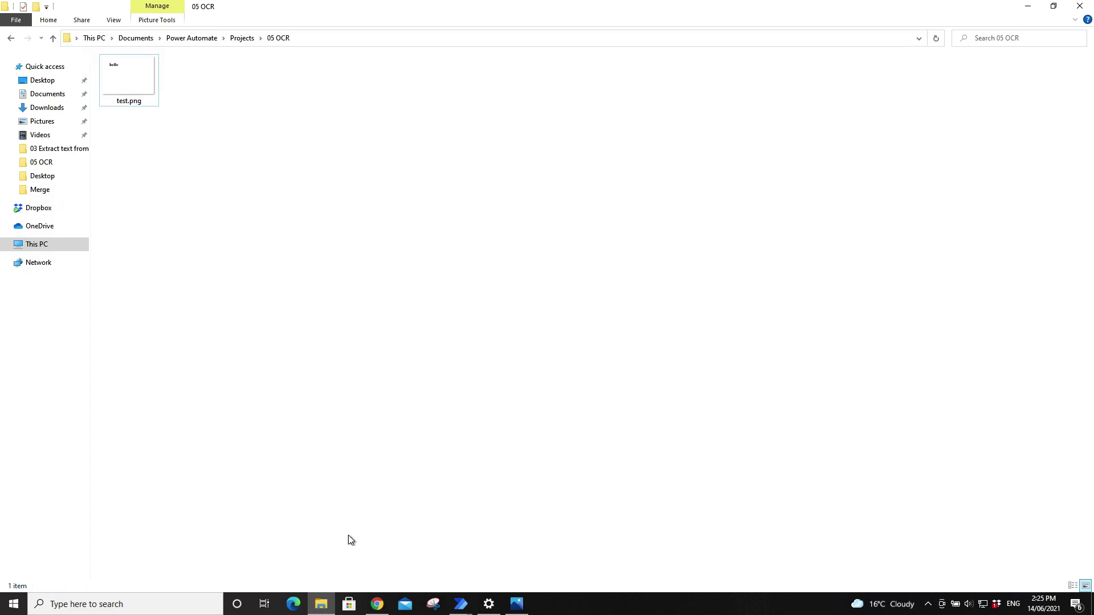
{"action": "mouse_move", "coordinate": [460, 609]}
{"action": "left_click", "coordinate": [492, 559]}
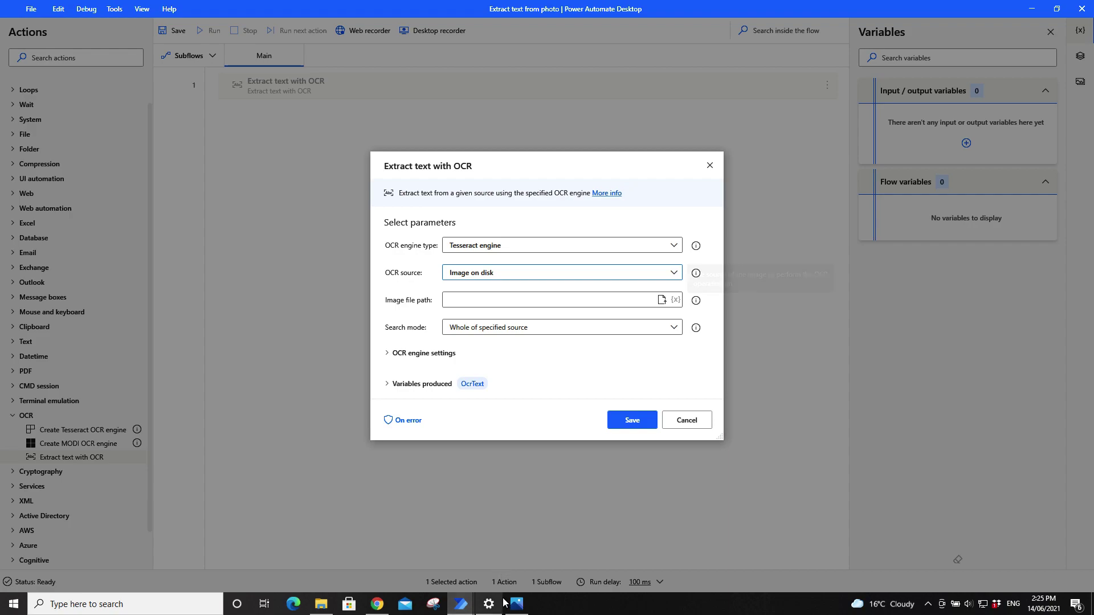
- Paste the full test.png path into the OCR action's image file field
{"action": "left_click", "coordinate": [449, 299]}
{"action": "key", "text": "ctrl+v"}
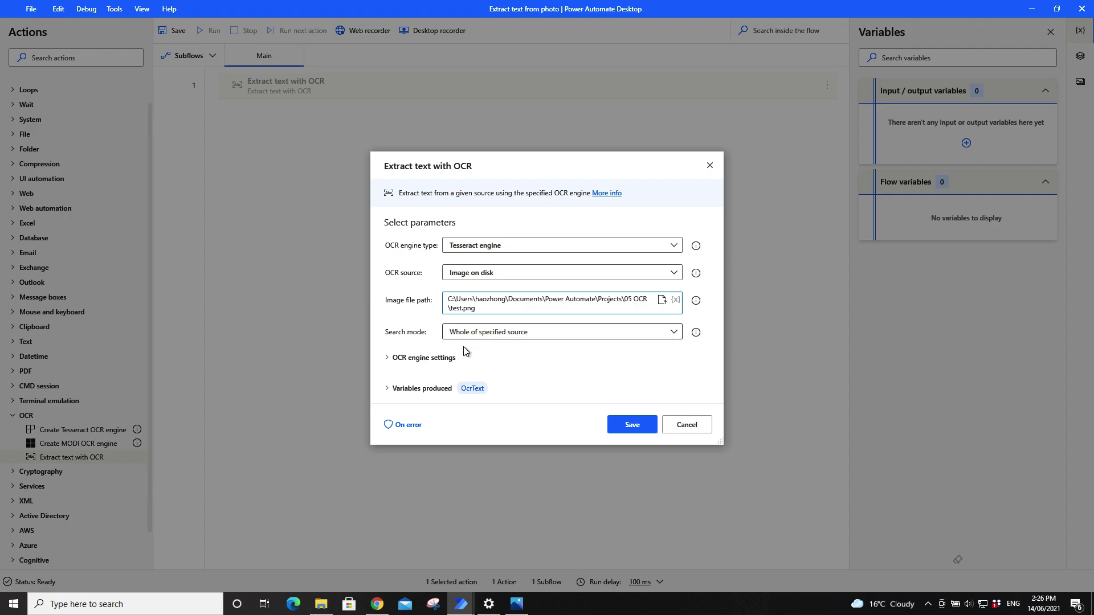
{"action": "left_click", "coordinate": [432, 358]}
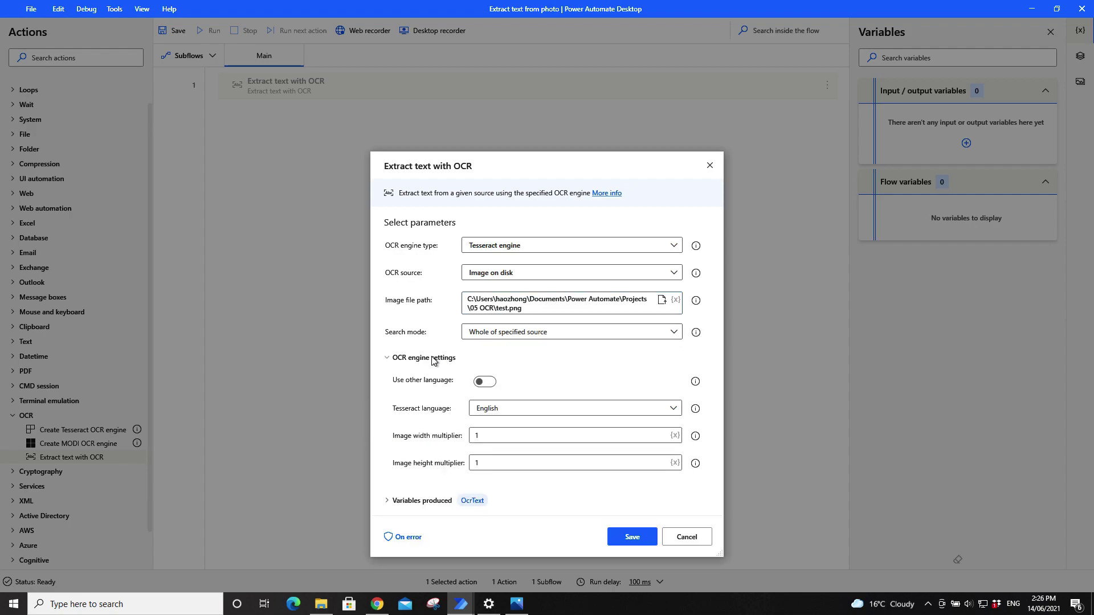
{"action": "left_click", "coordinate": [432, 359]}
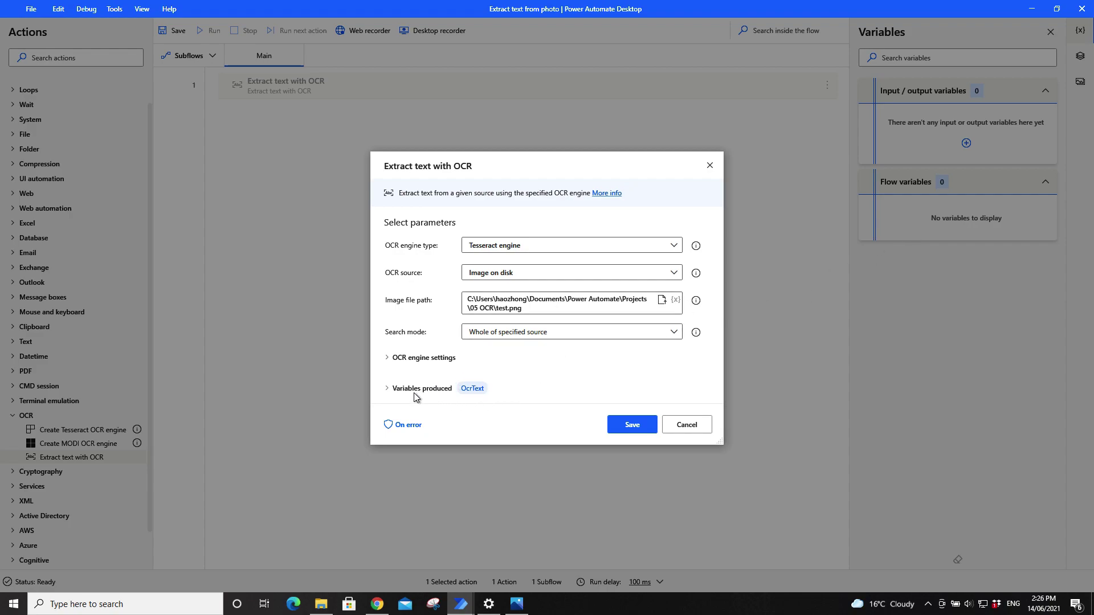
- Keep the produced variable named OcrText and save the OCR step
{"action": "left_click", "coordinate": [472, 390]}
{"action": "left_click", "coordinate": [471, 408]}
{"action": "left_click", "coordinate": [472, 390]}
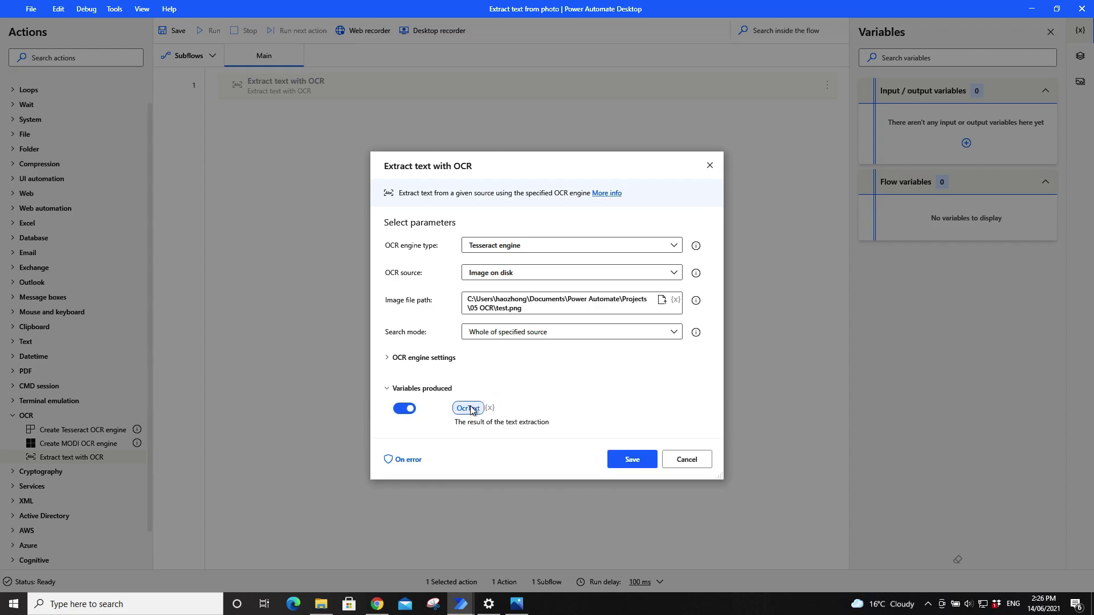
{"action": "left_click", "coordinate": [467, 406]}
{"action": "left_click", "coordinate": [668, 424]}
{"action": "left_click", "coordinate": [629, 464]}
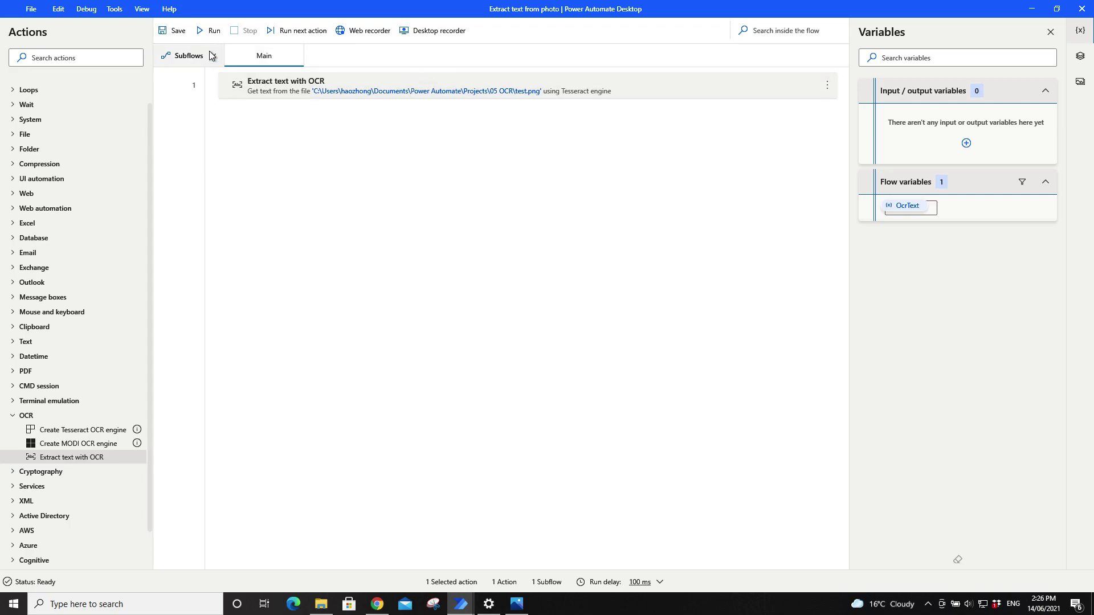
- Run the flow and inspect the OcrText variable to confirm it holds 'hello'
{"action": "left_click", "coordinate": [205, 28]}
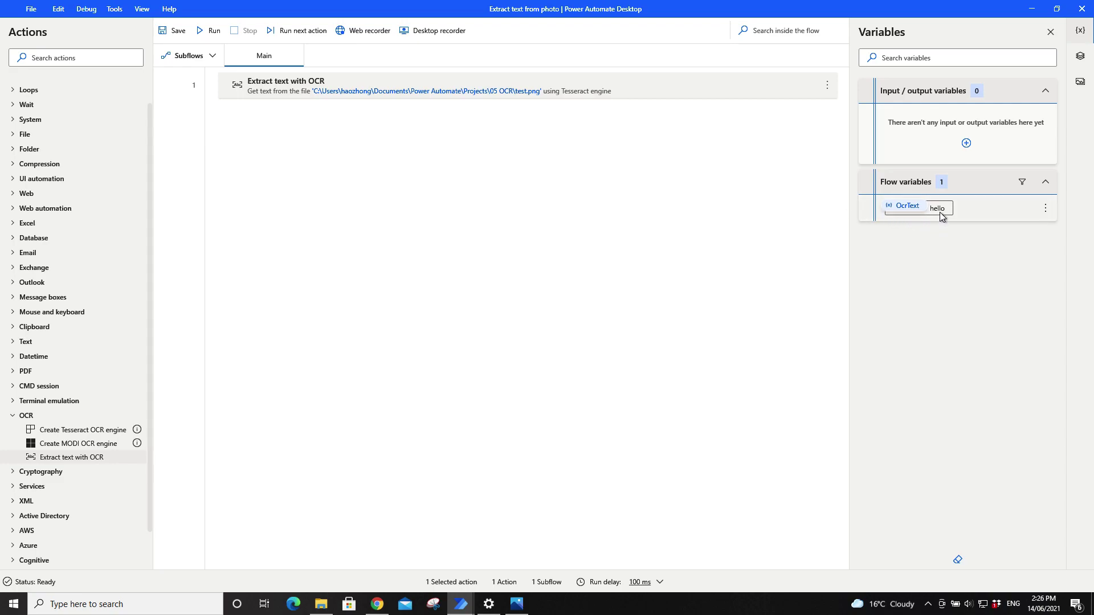
{"action": "mouse_move", "coordinate": [938, 209]}
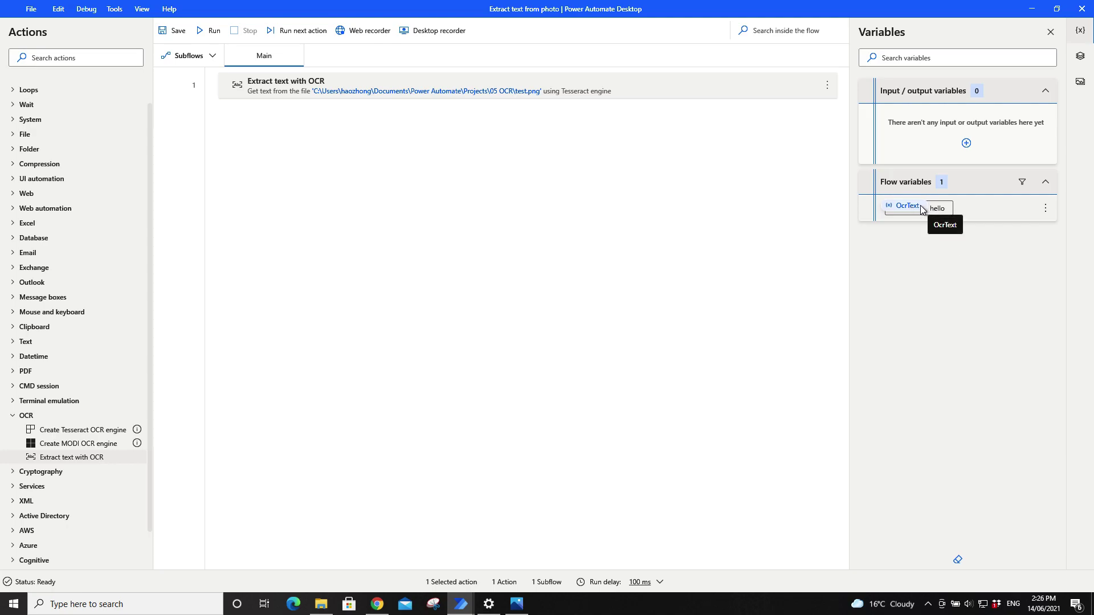
{"action": "double_click", "coordinate": [923, 209]}
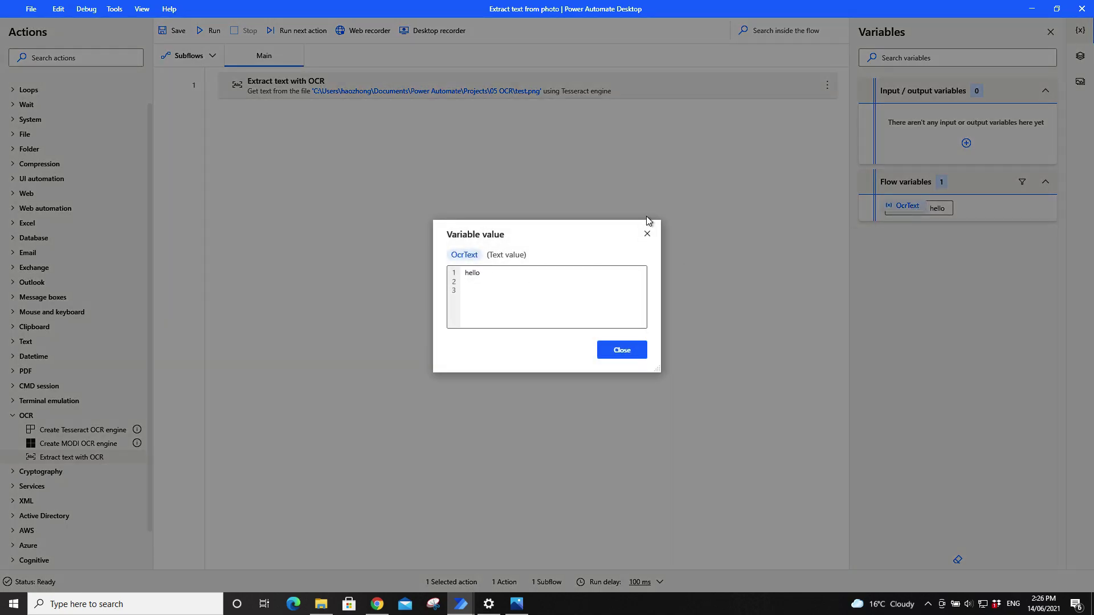
{"action": "left_click", "coordinate": [648, 233]}
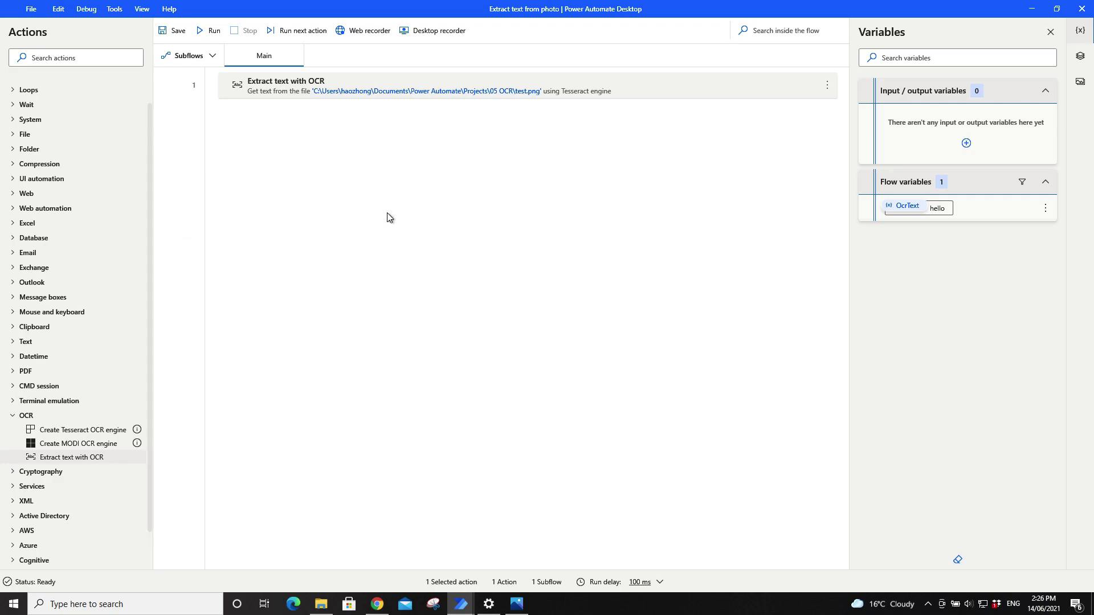
- Add a Write text to file step below the OCR step, its file path set to the 05 OCR folder
{"action": "scroll", "coordinate": [96, 226], "scroll_direction": "up", "scroll_amount": 1}
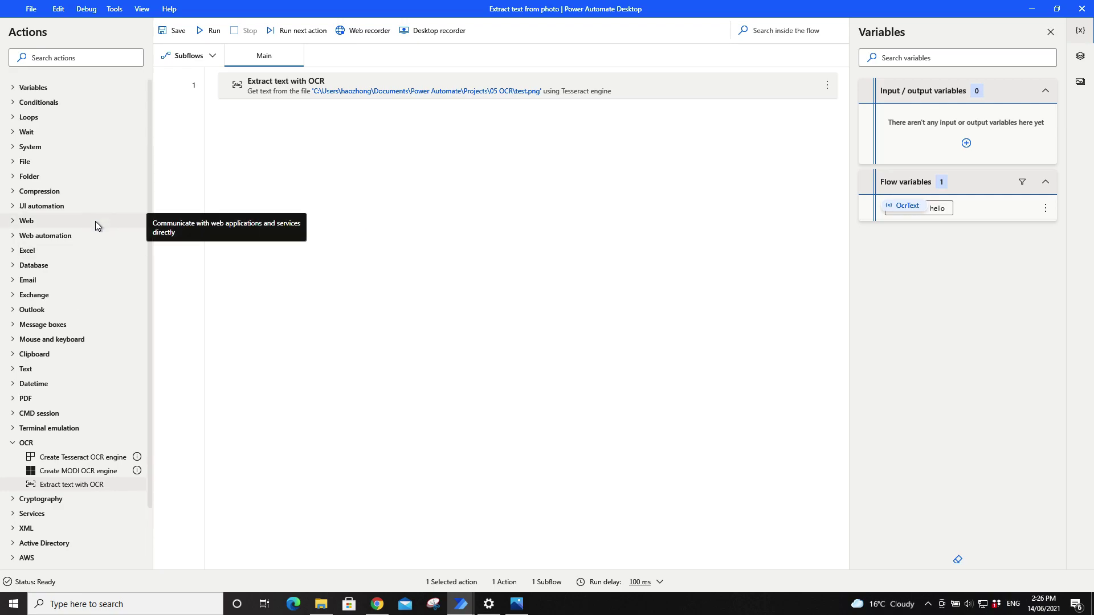
{"action": "left_click", "coordinate": [12, 163]}
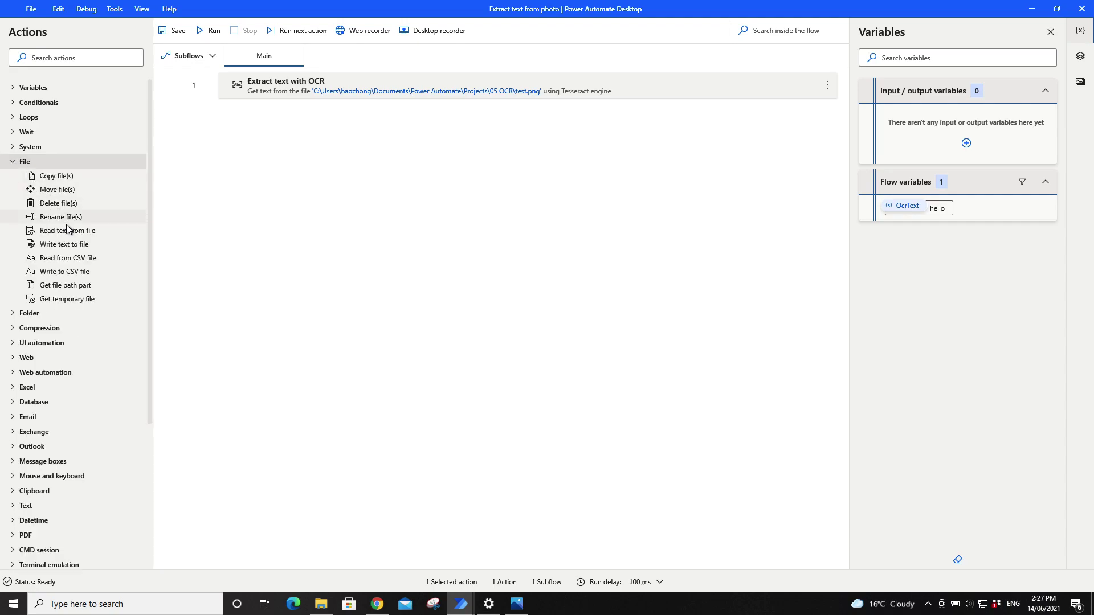
{"action": "left_click_drag", "start_coordinate": [75, 253], "coordinate": [322, 181]}
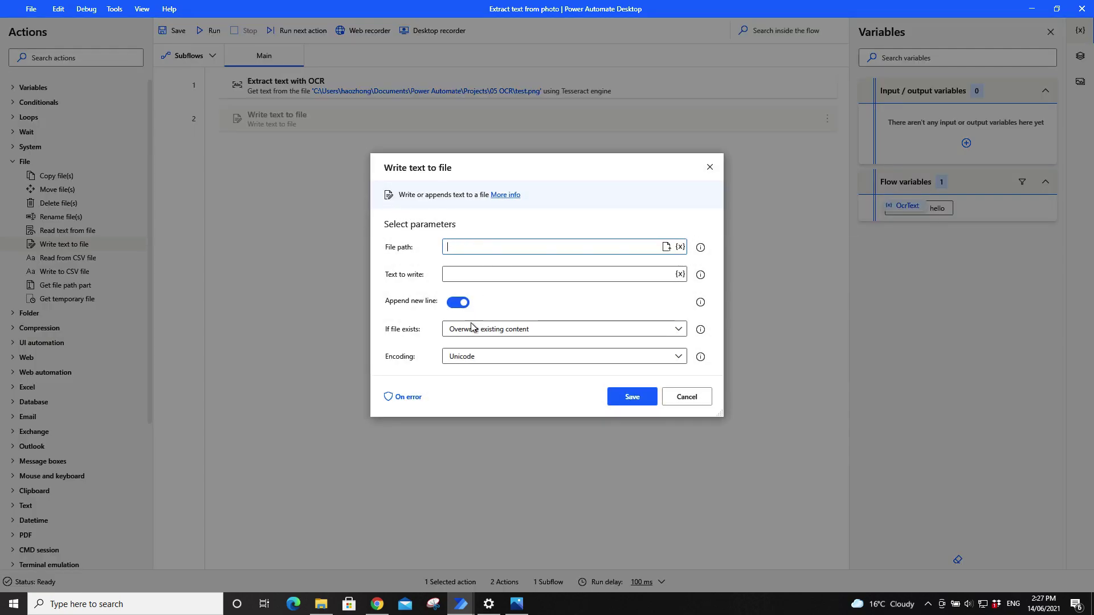
{"action": "left_click", "coordinate": [322, 604]}
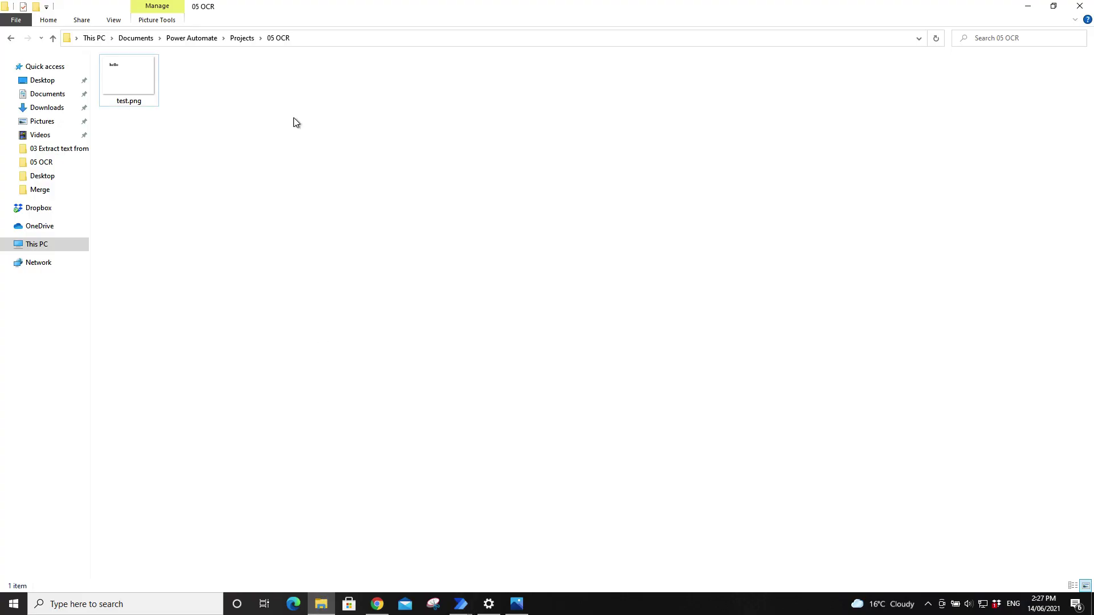
{"action": "left_click", "coordinate": [315, 39]}
{"action": "key", "text": "ctrl+c"}
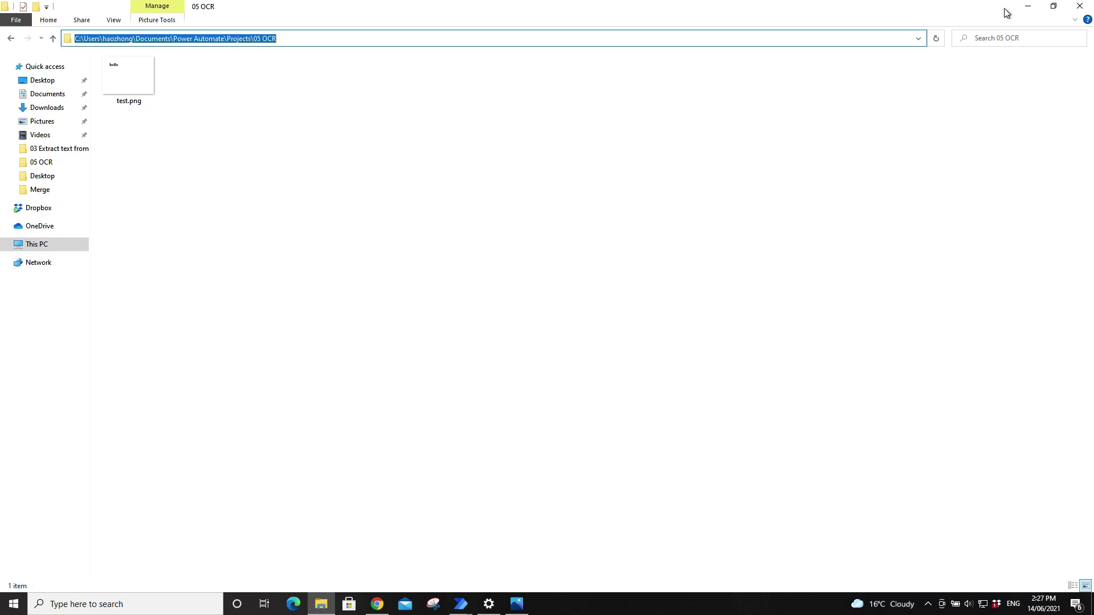
{"action": "left_click", "coordinate": [1028, 5]}
{"action": "key", "text": "ctrl+v"}
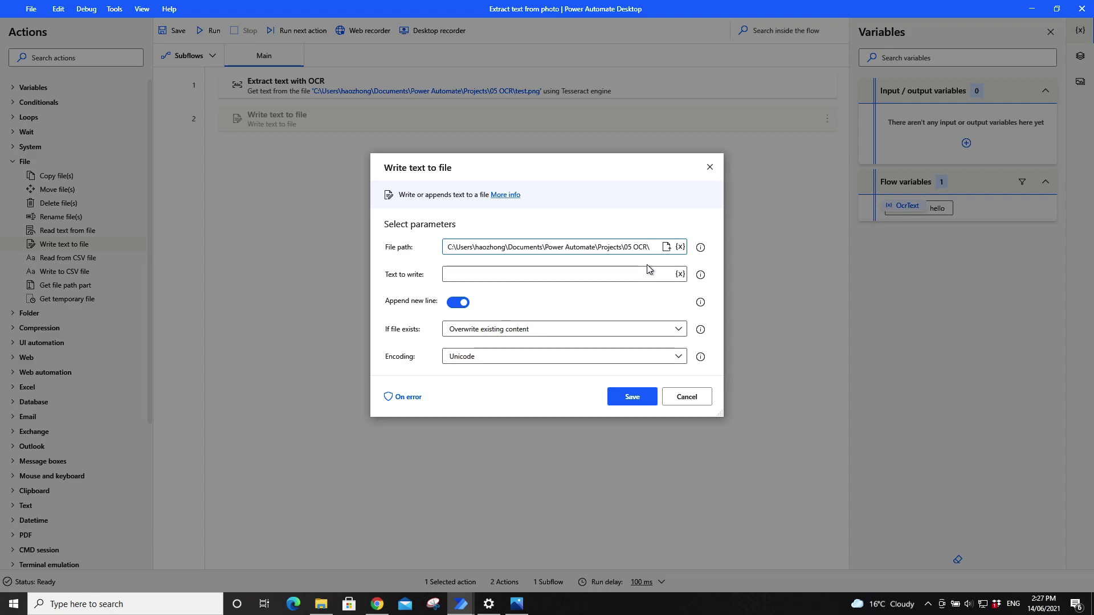
- Complete the file path with extract.txt and set the text to write to %OcrText%
{"action": "type", "text": "xtr"}
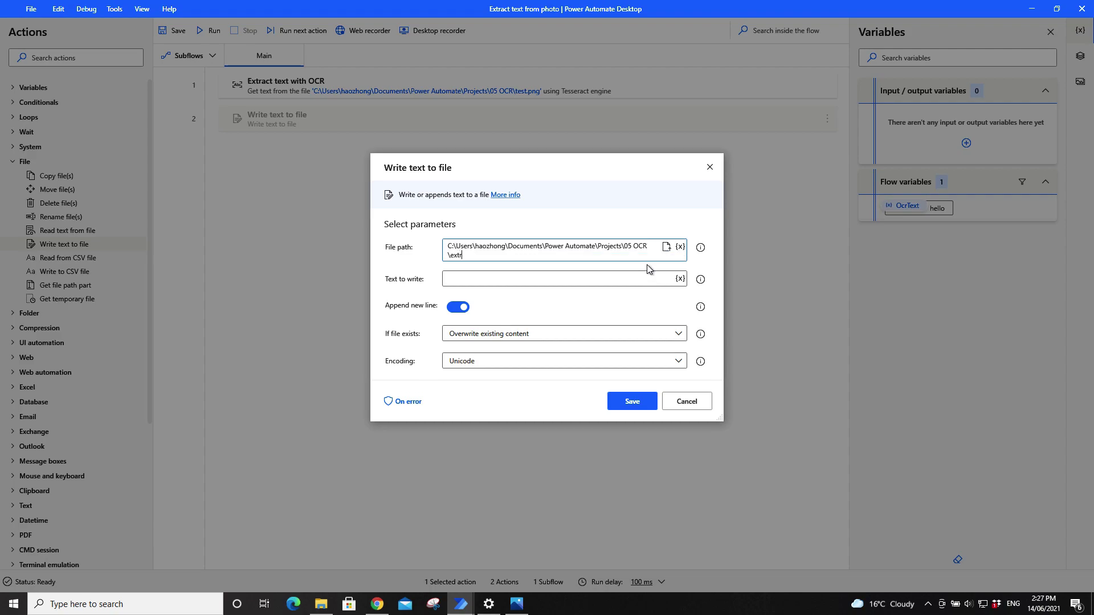
{"action": "type", "text": "act.txt"}
{"action": "left_click", "coordinate": [626, 282]}
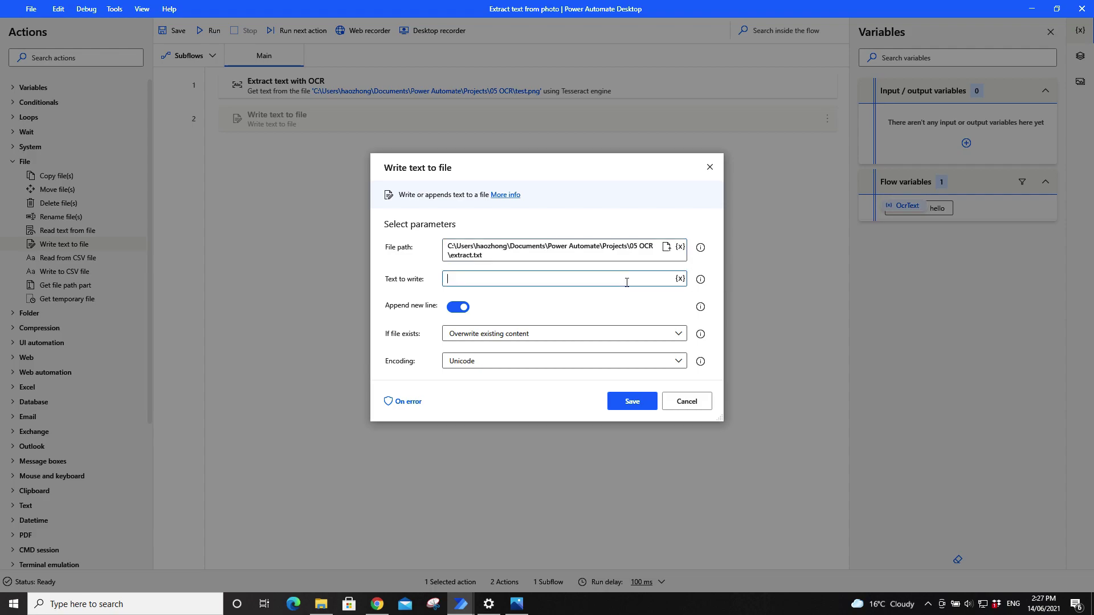
{"action": "left_click", "coordinate": [680, 279]}
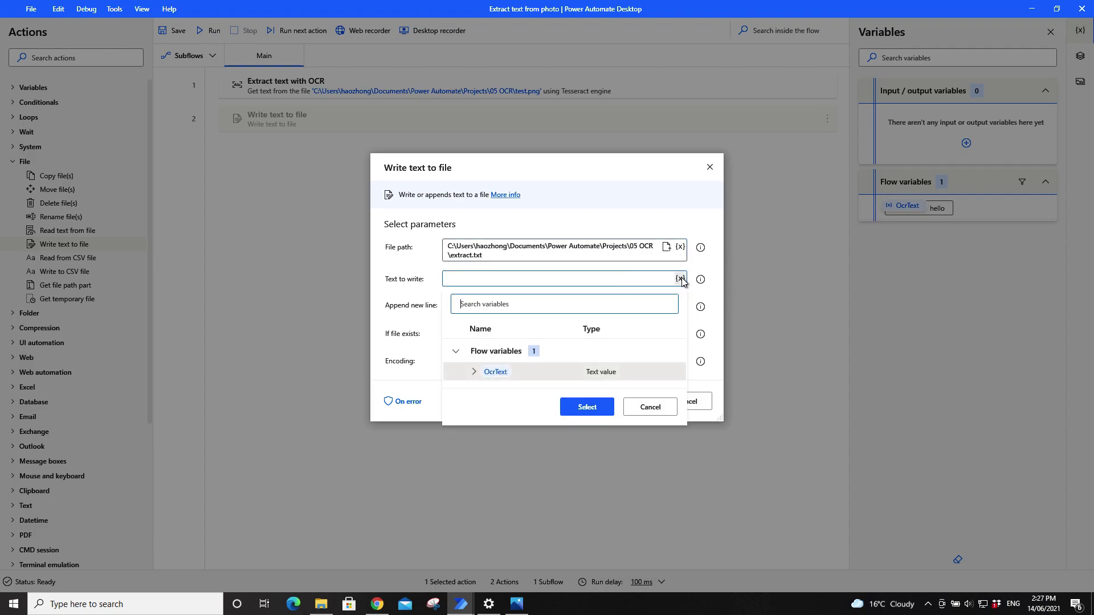
{"action": "double_click", "coordinate": [495, 372]}
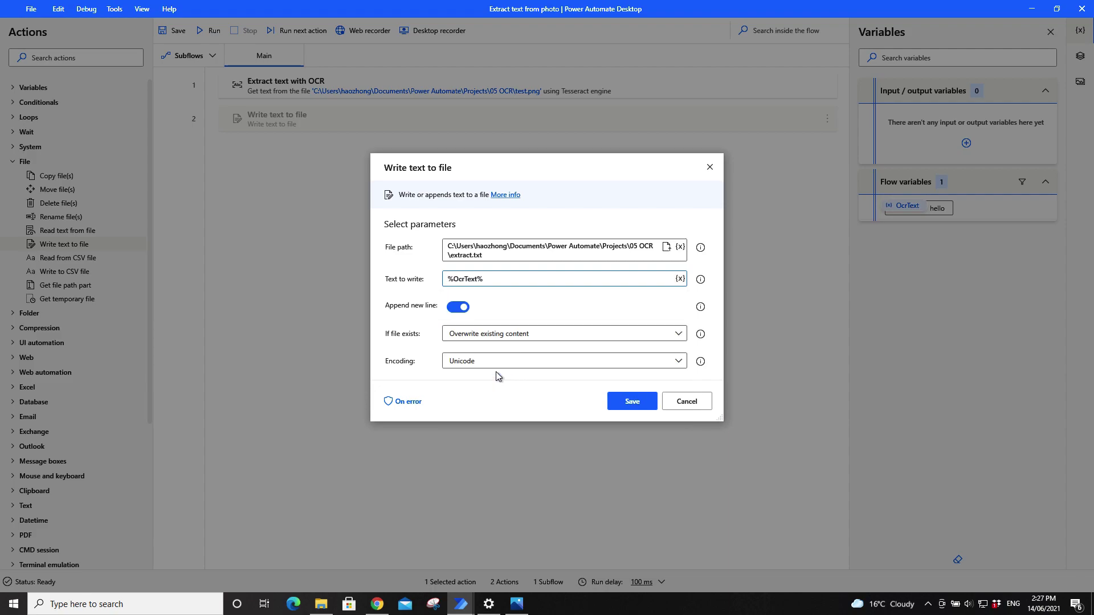
- Turn off Append new line, keep Overwrite existing content, save the step, and run the flow
{"action": "left_click", "coordinate": [462, 308]}
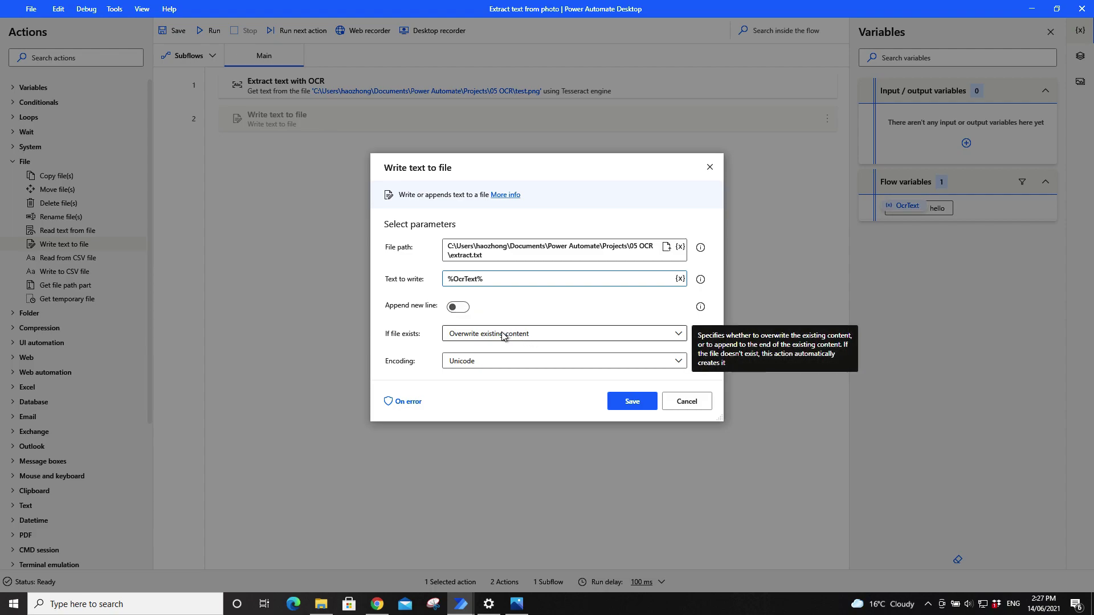
{"action": "left_click", "coordinate": [505, 335]}
{"action": "left_click", "coordinate": [489, 336]}
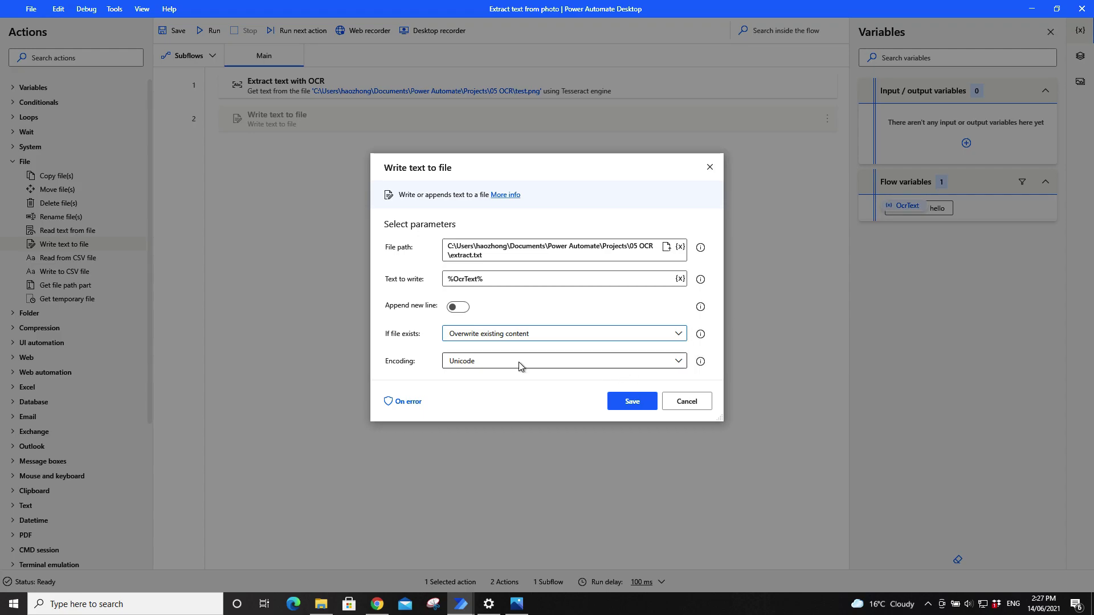
{"action": "left_click", "coordinate": [627, 401]}
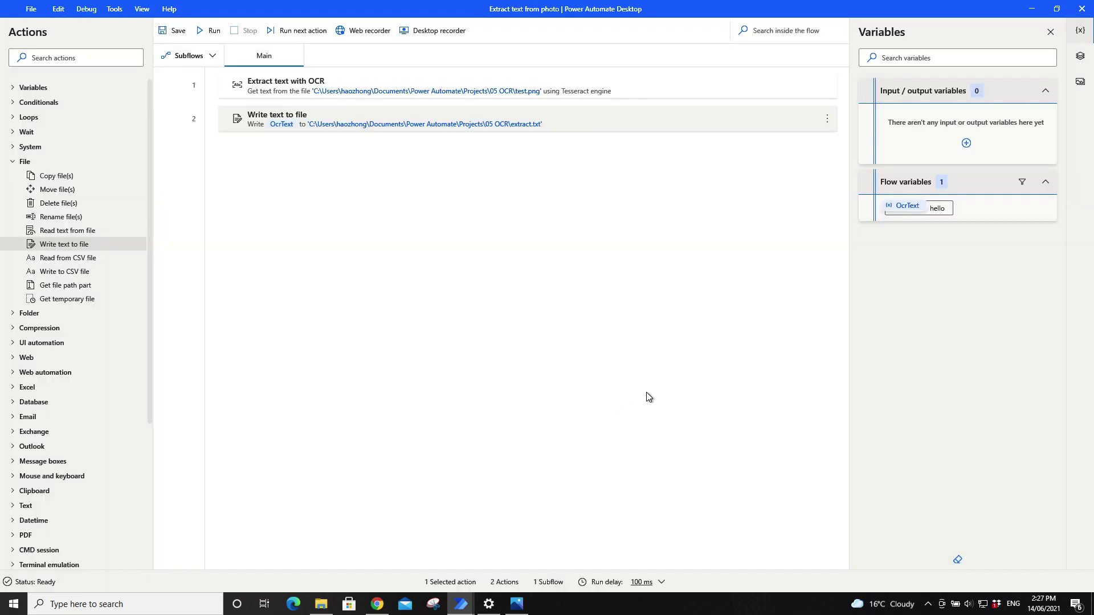
{"action": "left_click", "coordinate": [201, 35]}
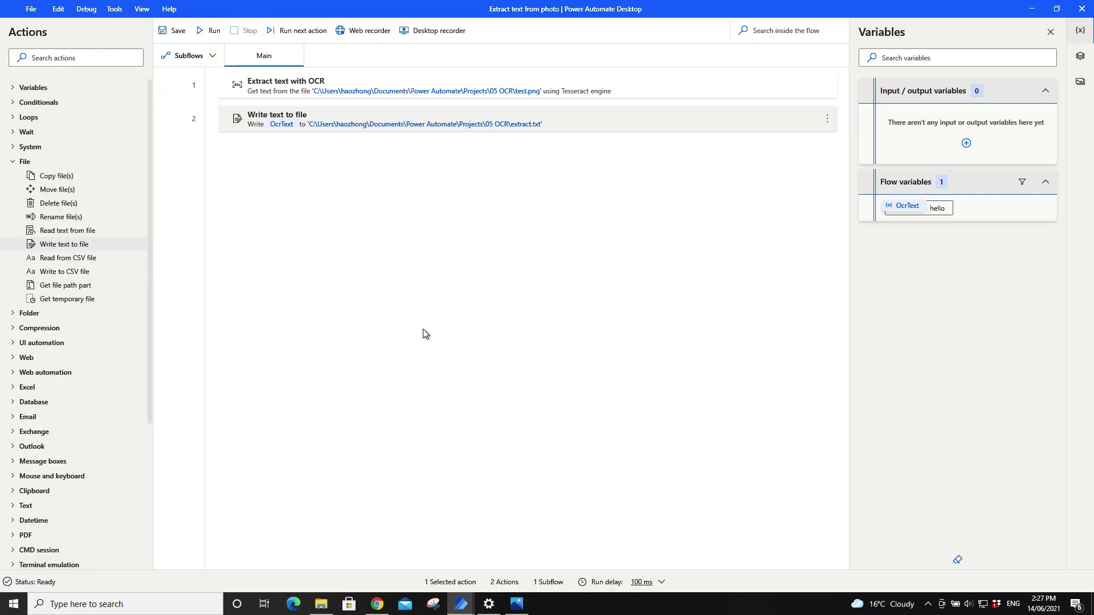
- Open the new extract.txt beside test.png in the 05 OCR folder to verify it contains 'hello'
{"action": "left_click", "coordinate": [321, 604]}
{"action": "double_click", "coordinate": [126, 89]}
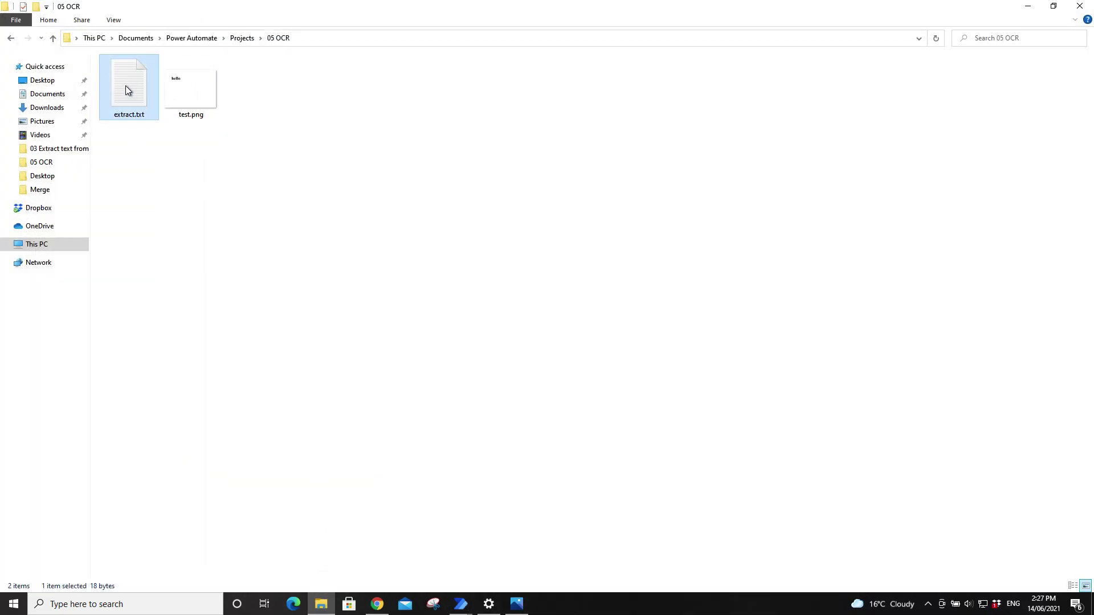